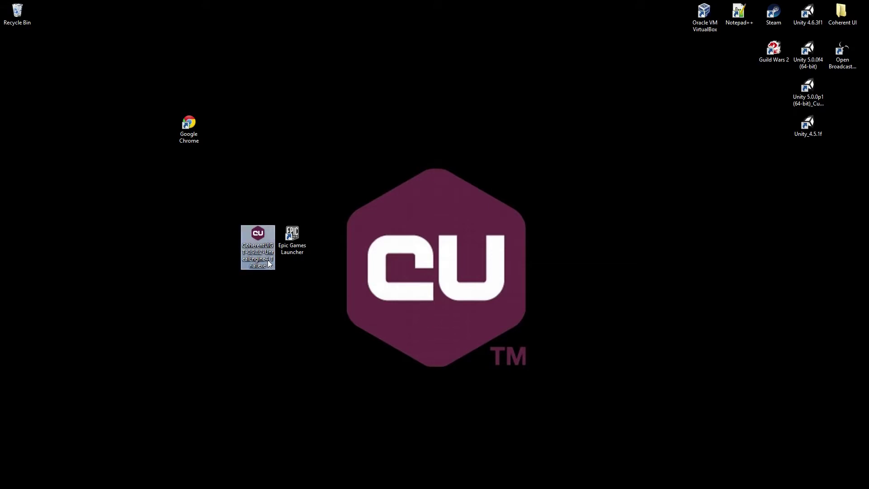
{"action": "left_click", "coordinate": [293, 249]}
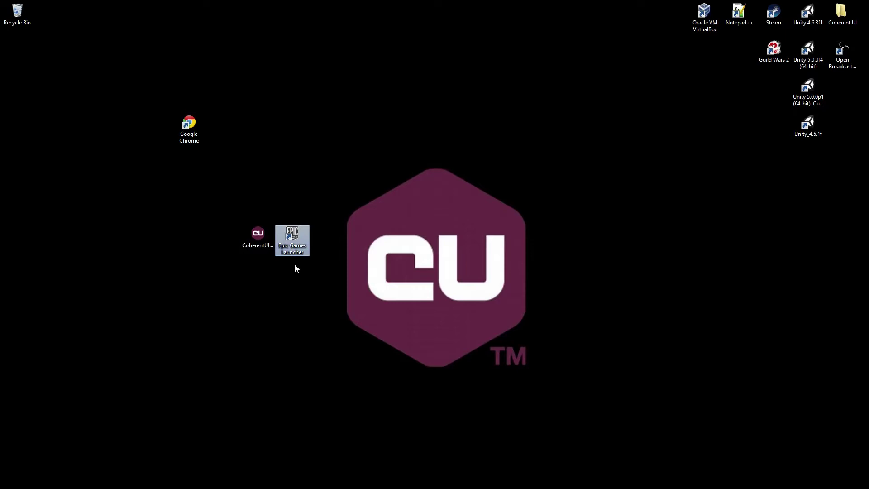
{"action": "left_click", "coordinate": [291, 279]}
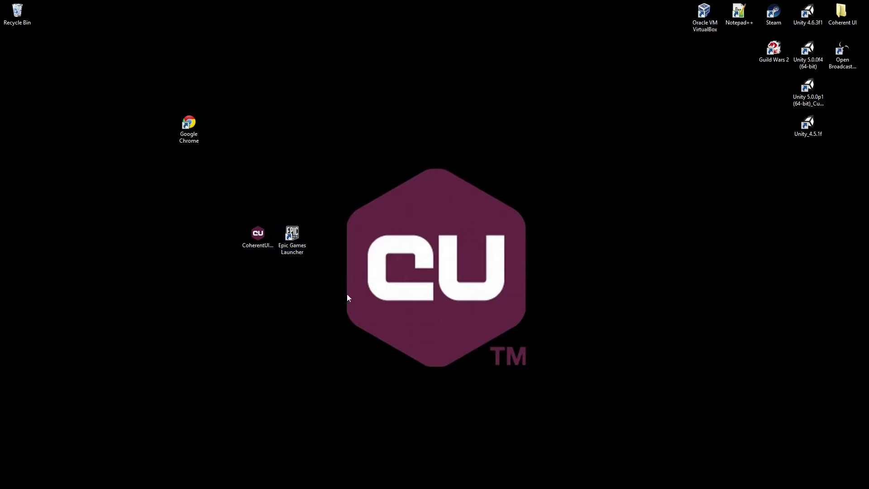
Run the Coherent UI GT for Unreal Engine 4 installer from the desktop and accept the default component selection.
{"action": "double_click", "coordinate": [257, 239]}
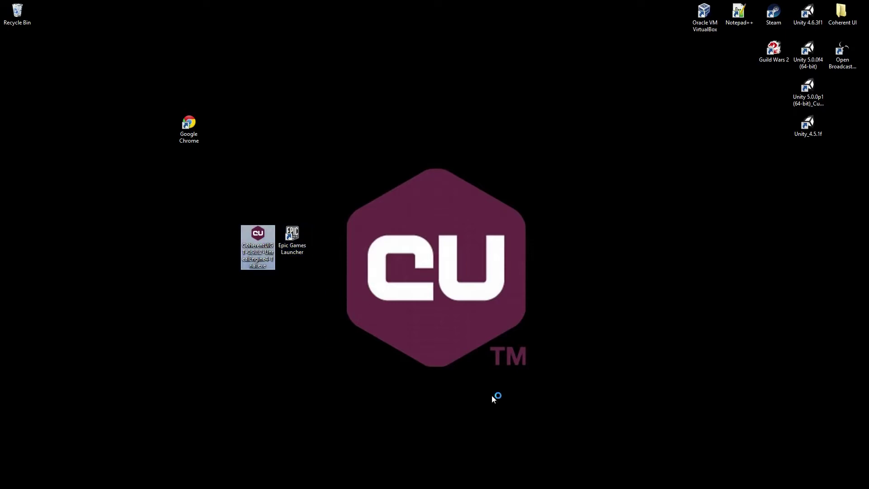
{"action": "left_click", "coordinate": [484, 339]}
{"action": "left_click", "coordinate": [485, 339]}
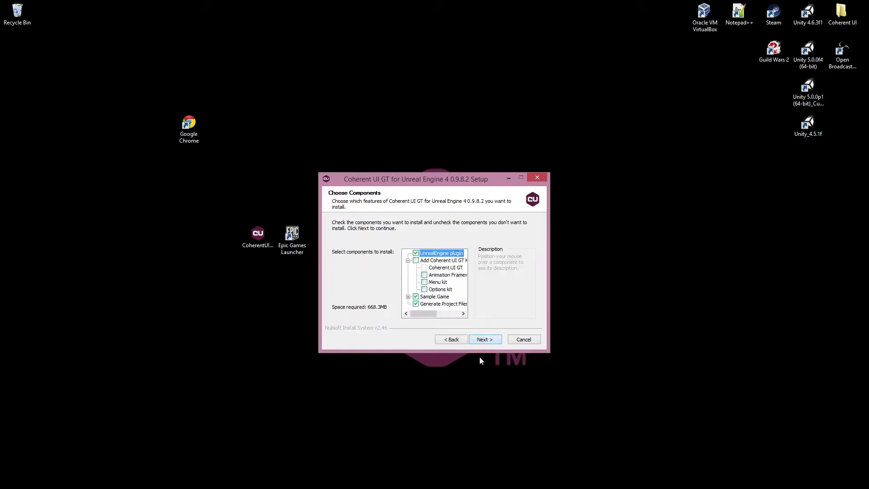
{"action": "left_click", "coordinate": [483, 340]}
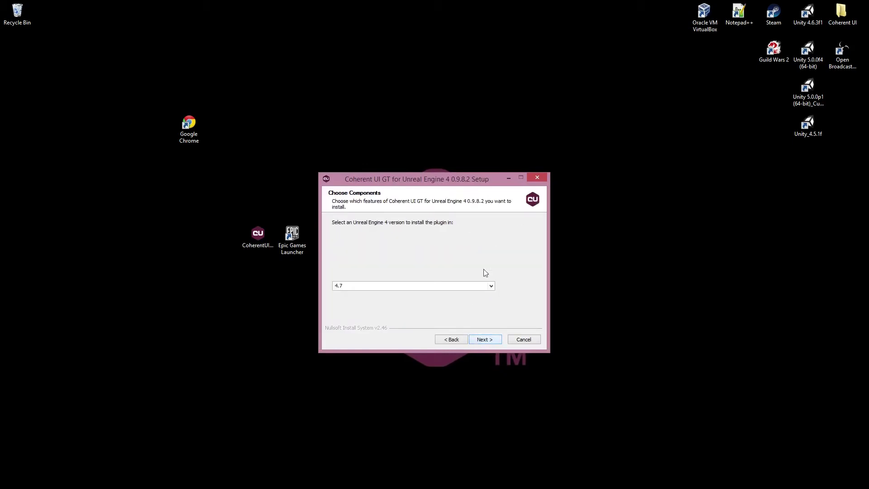
Select Unreal Engine version 4.7 as the one to install the plugin in and continue the setup.
{"action": "left_click_drag", "start_coordinate": [460, 178], "coordinate": [453, 178]}
{"action": "left_click", "coordinate": [486, 288]}
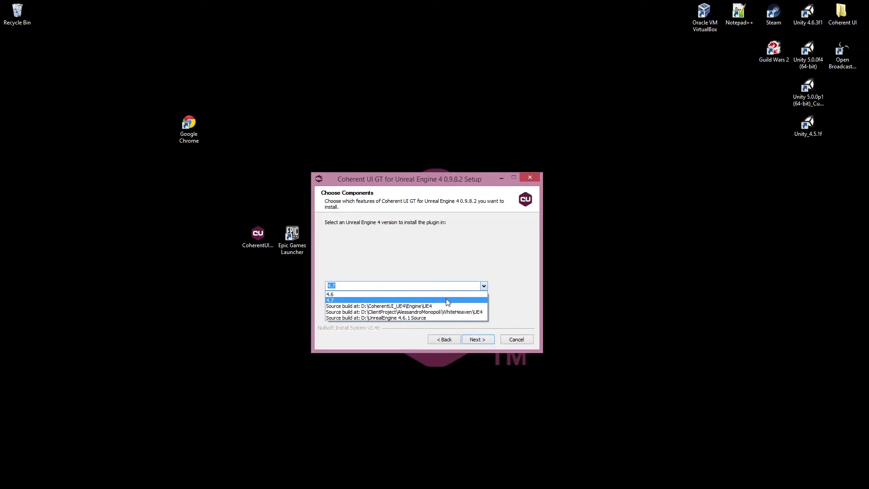
{"action": "left_click", "coordinate": [338, 300]}
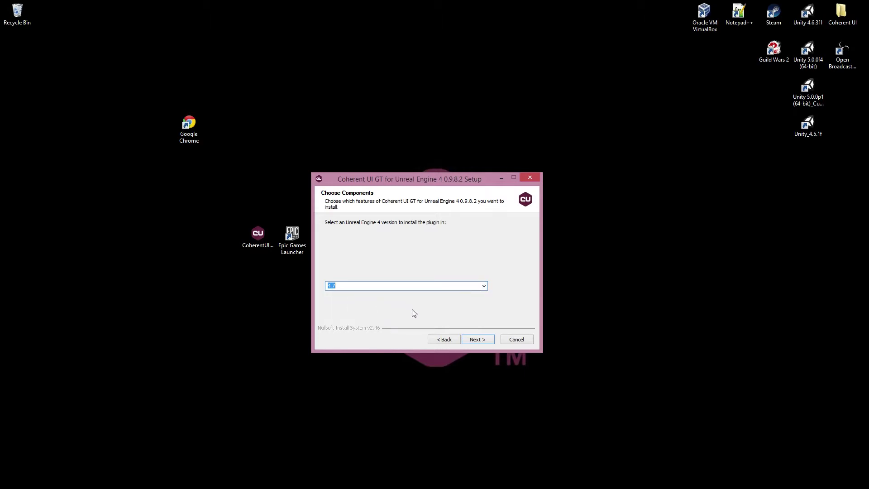
{"action": "left_click", "coordinate": [475, 339]}
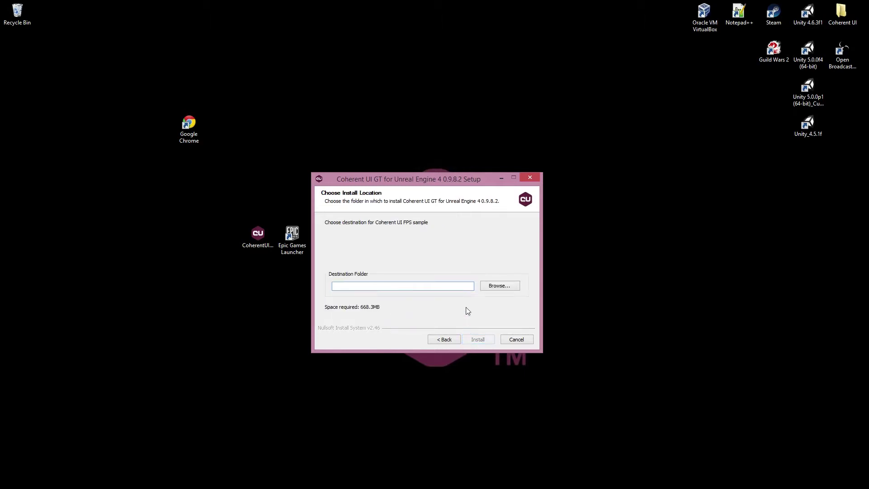
Set the destination folder of the Coherent UI FPS sample to D:\Unreal GT Tutorial.
{"action": "left_click", "coordinate": [485, 287]}
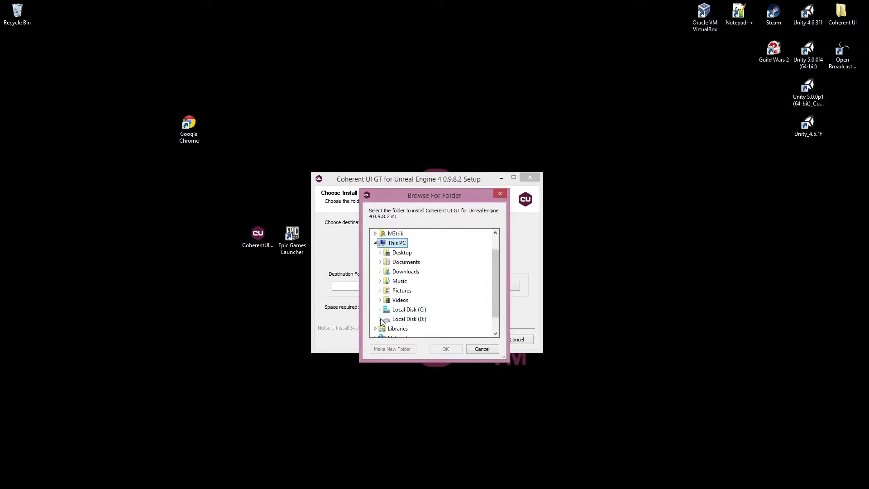
{"action": "left_click", "coordinate": [380, 328]}
{"action": "left_click_drag", "start_coordinate": [496, 278], "coordinate": [495, 299]}
{"action": "left_click", "coordinate": [428, 272]}
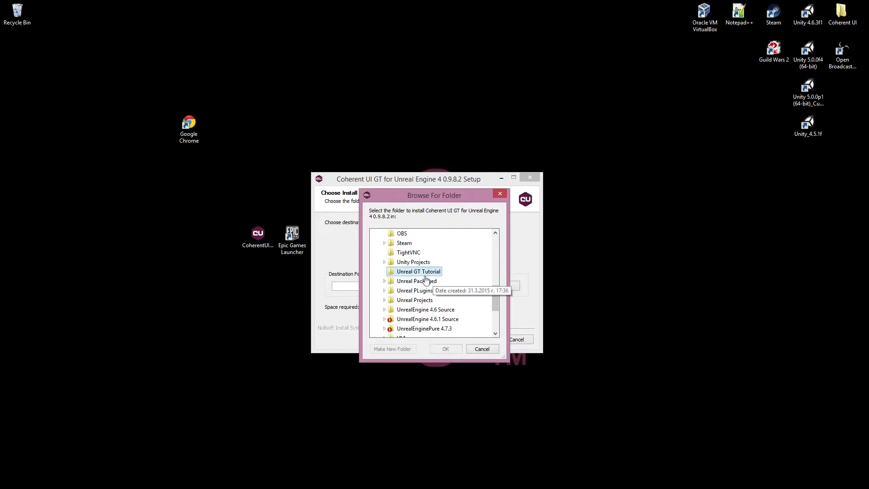
{"action": "left_click", "coordinate": [442, 351]}
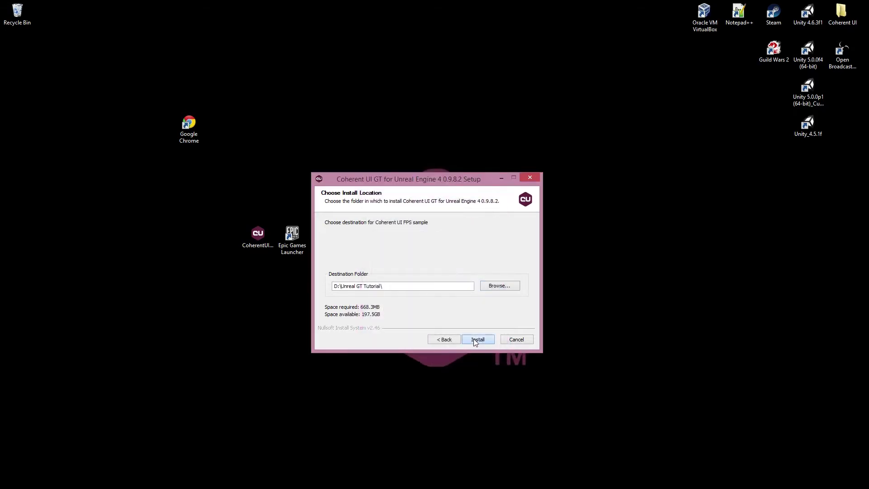
Install the plugin and sample, and finish the setup wizard without showing the documentation.
{"action": "left_click", "coordinate": [476, 340]}
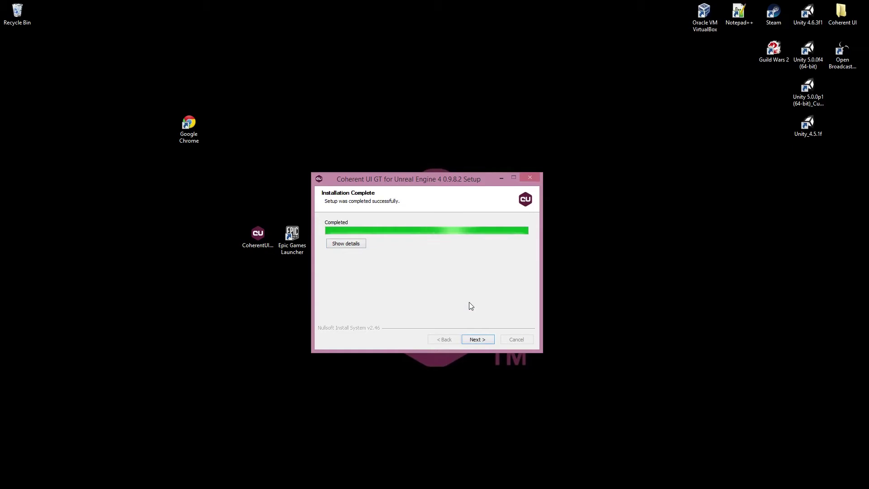
{"action": "left_click", "coordinate": [470, 339]}
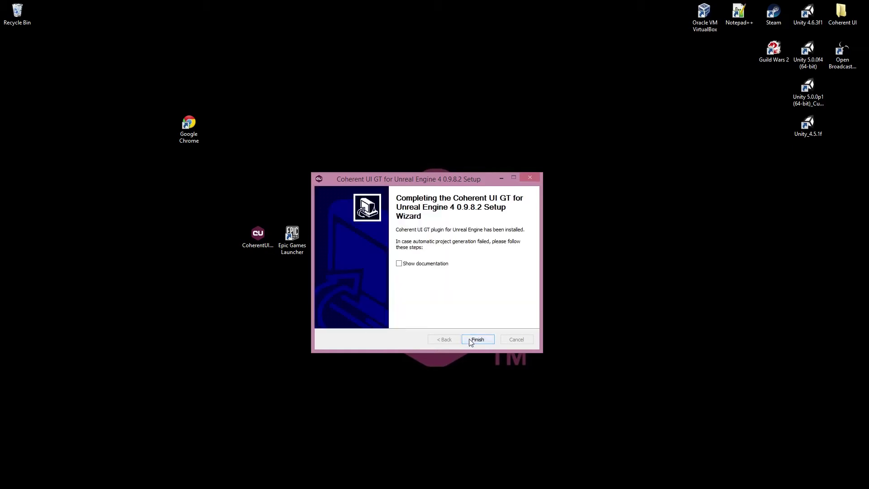
{"action": "left_click", "coordinate": [472, 340]}
{"action": "left_click", "coordinate": [258, 234]}
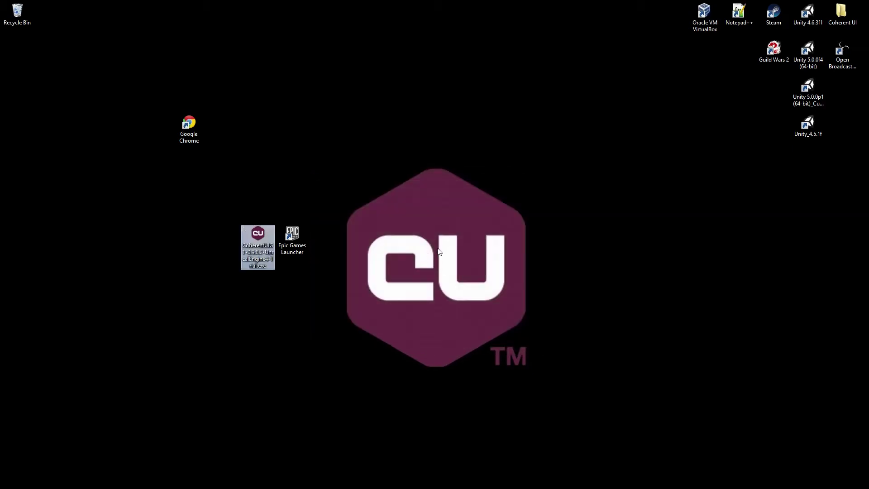
Open the Epic Games Launcher from the desktop and launch Unreal Engine 4.7.3.
{"action": "double_click", "coordinate": [295, 246]}
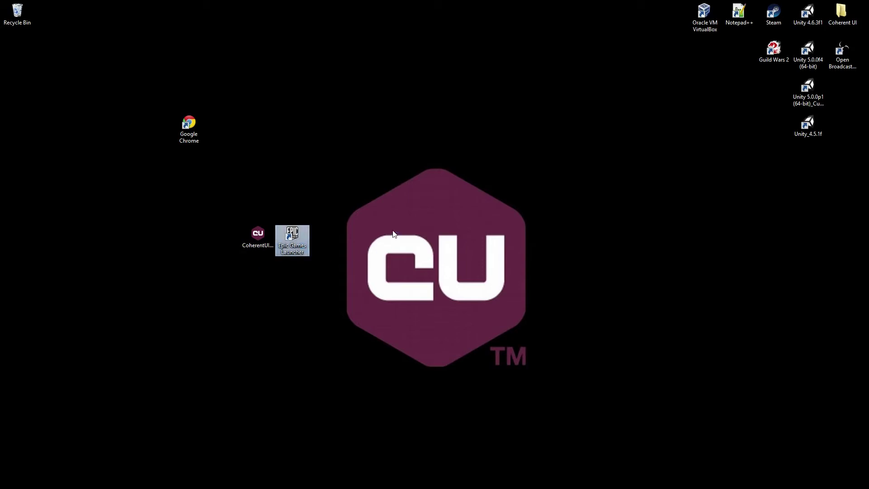
{"action": "left_click", "coordinate": [442, 262]}
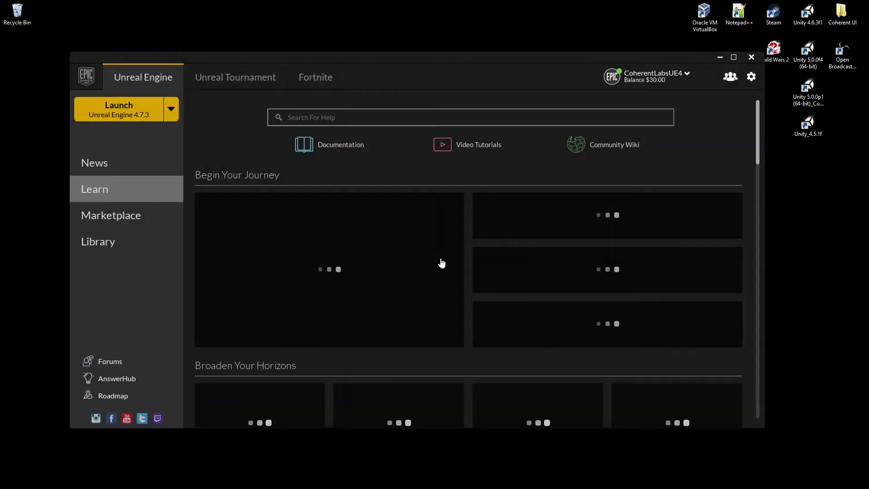
{"action": "left_click_drag", "start_coordinate": [375, 62], "coordinate": [378, 62]}
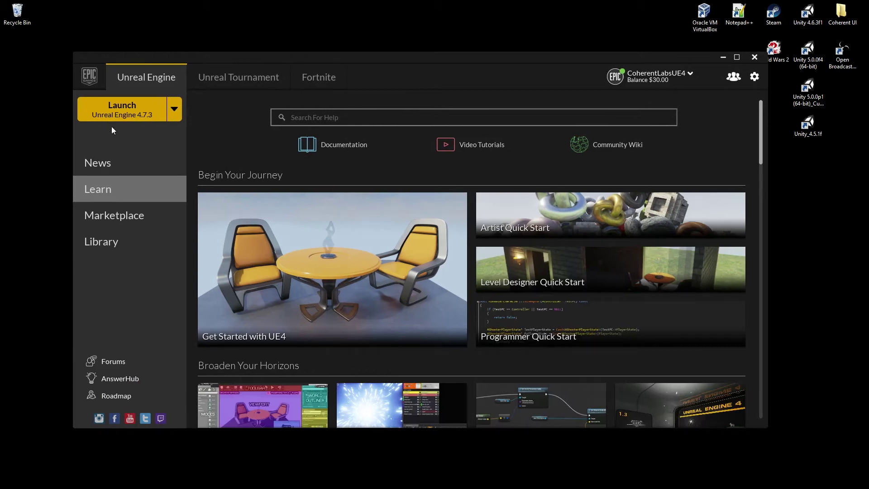
{"action": "left_click", "coordinate": [123, 114]}
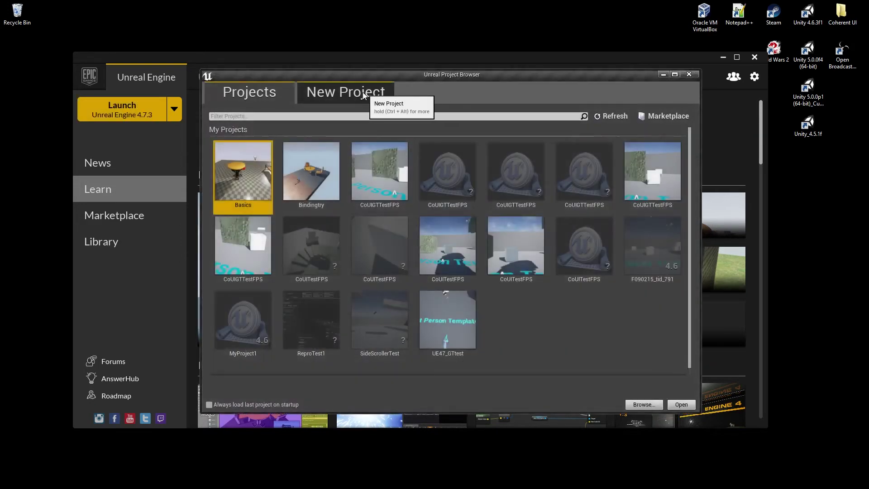
Create a new Blank Blueprint project with starter content, named MyProject, in the D:\Installation Tutorial folder.
{"action": "left_click", "coordinate": [363, 95]}
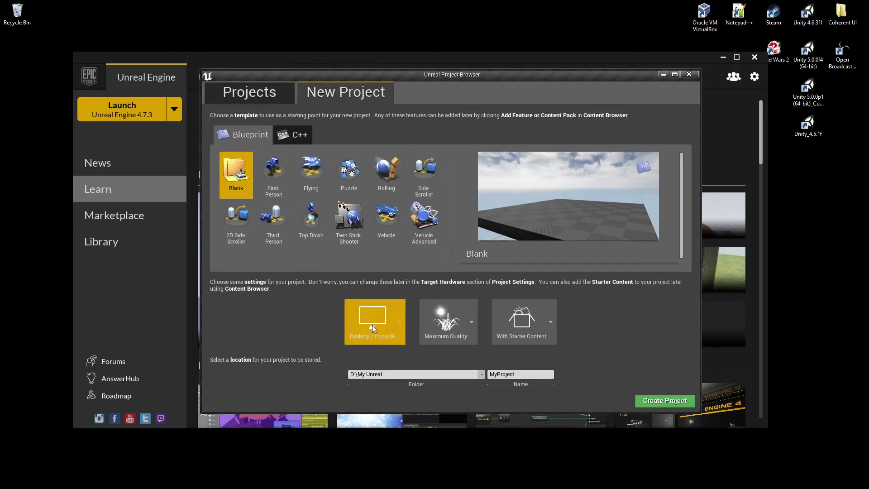
{"action": "left_click", "coordinate": [481, 374]}
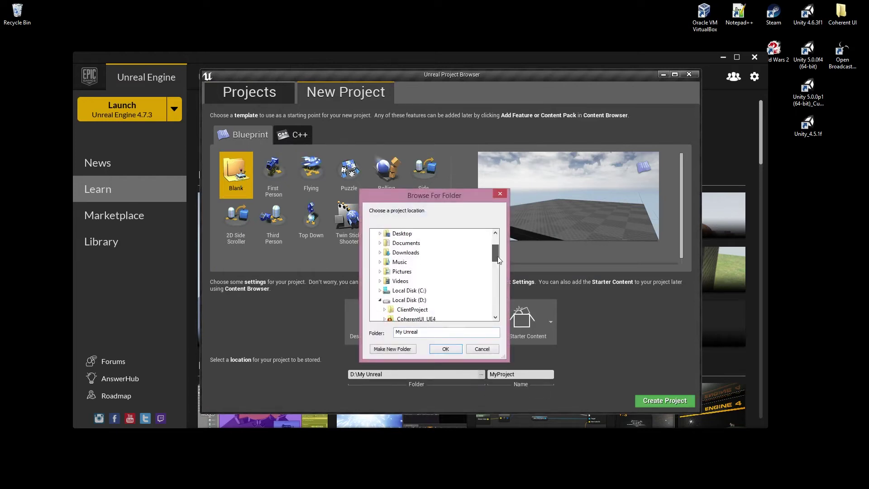
{"action": "left_click", "coordinate": [435, 252]}
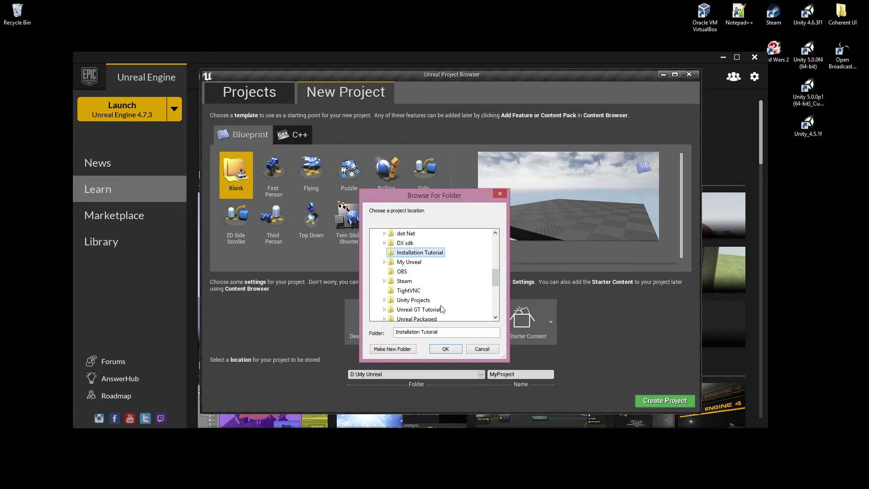
{"action": "left_click", "coordinate": [446, 348]}
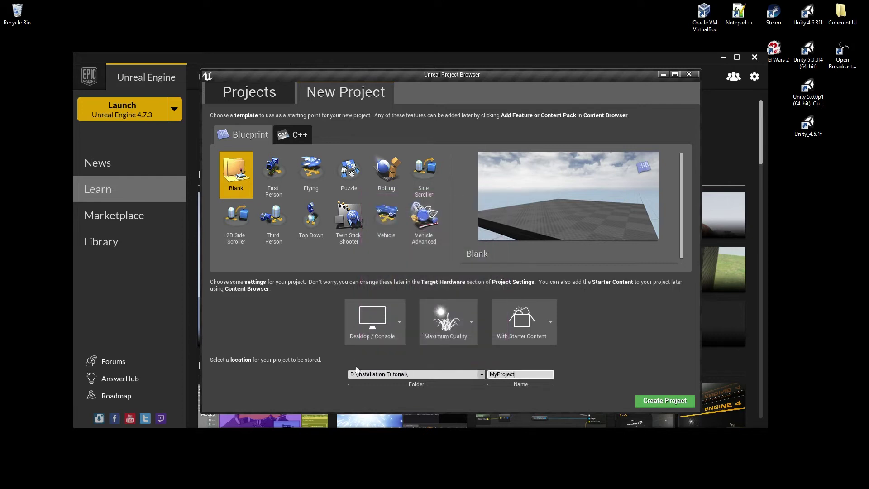
{"action": "left_click", "coordinate": [674, 403]}
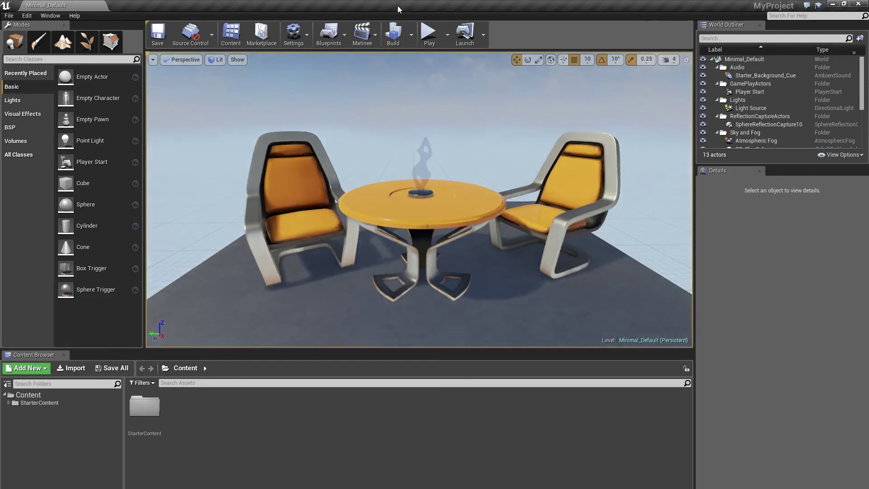
Enable the Coherent UI GT plugin among the built-in User Interface plugins and restart the editor.
{"action": "left_click", "coordinate": [50, 16]}
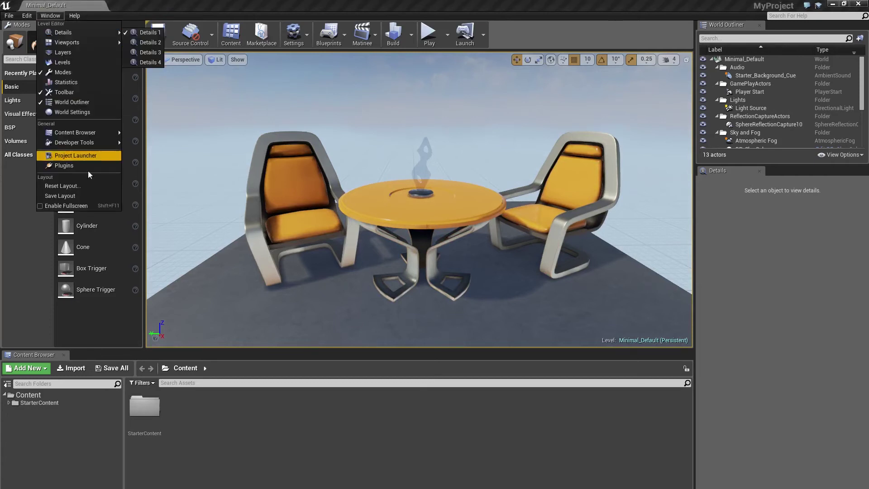
{"action": "left_click", "coordinate": [64, 165]}
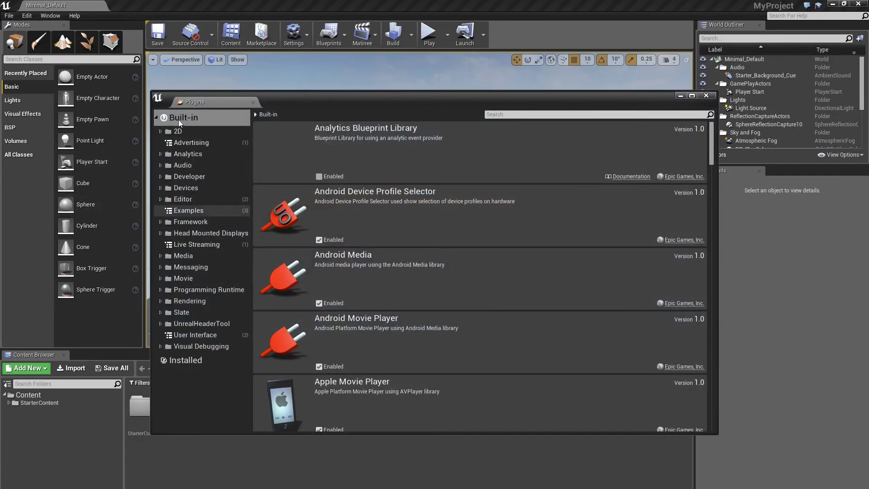
{"action": "left_click", "coordinate": [184, 336]}
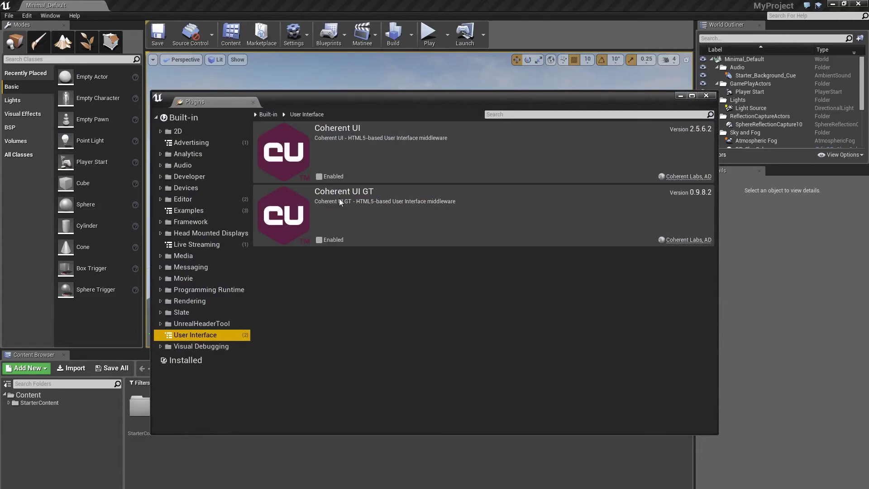
{"action": "left_click", "coordinate": [318, 240]}
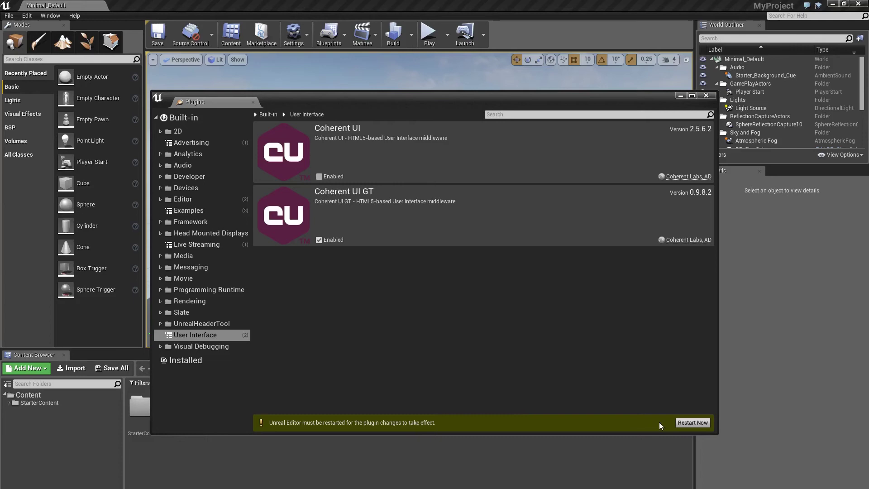
{"action": "left_click", "coordinate": [688, 424]}
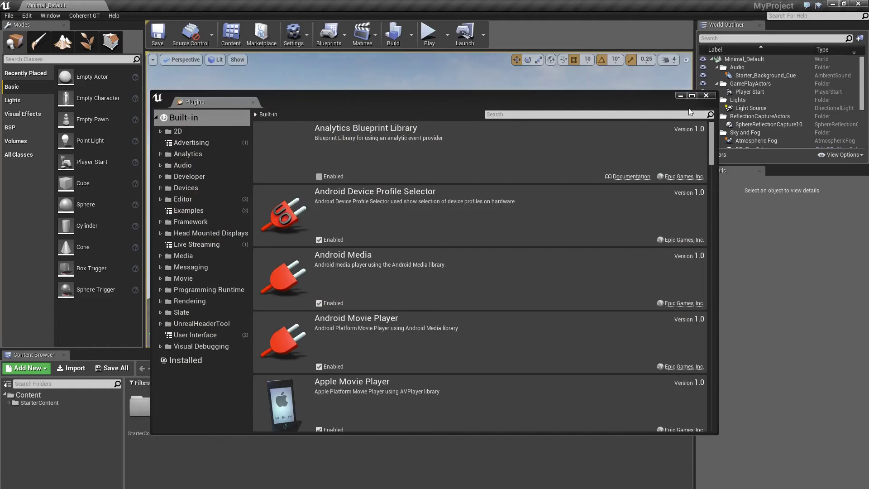
Check the Coherent UI GT entry among the User Interface plugins and close the plugin window.
{"action": "left_click", "coordinate": [186, 336]}
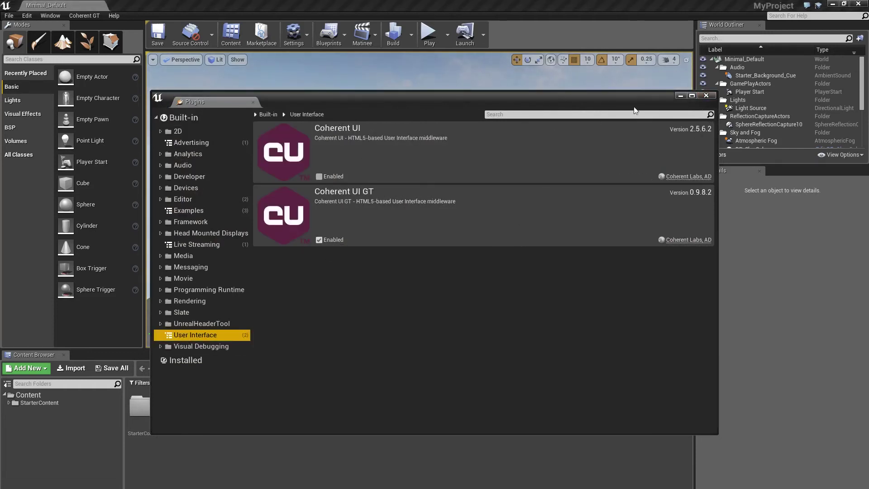
{"action": "left_click", "coordinate": [706, 96]}
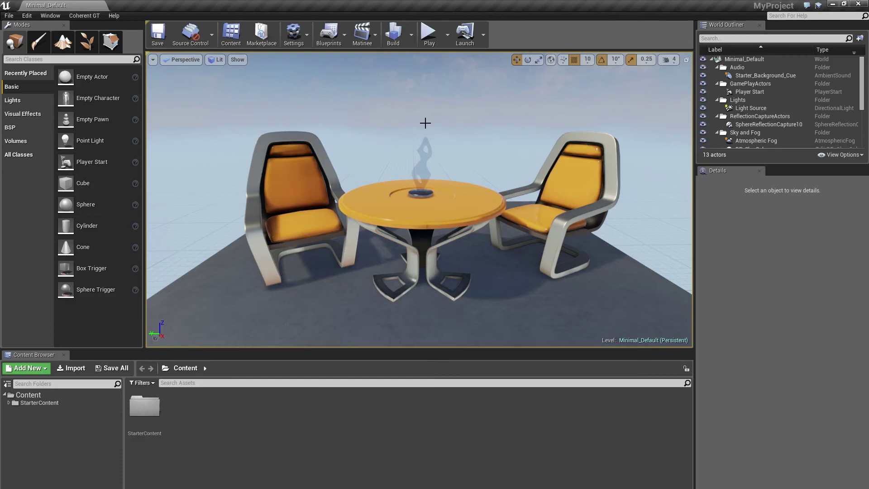
{"action": "left_click", "coordinate": [412, 141]}
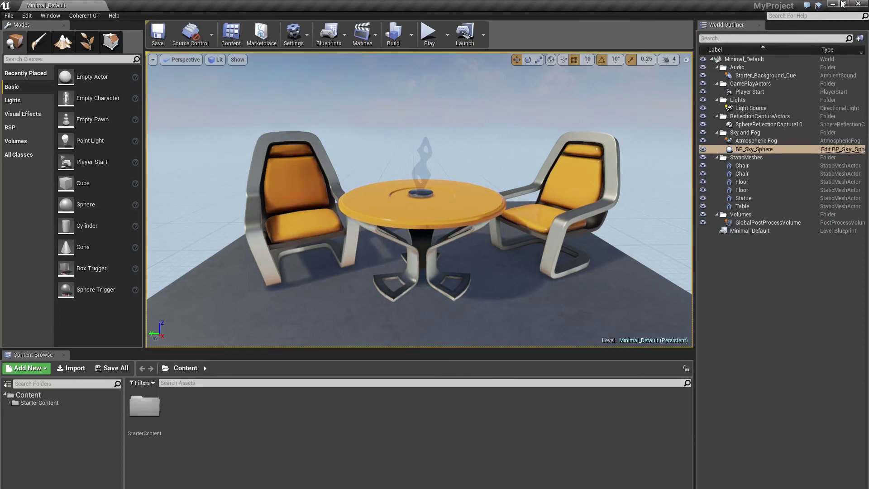
Close the editor and open the CoUIGTTestFPS sample project from D:\Unreal GT Tutorial in File Explorer.
{"action": "left_click", "coordinate": [858, 4]}
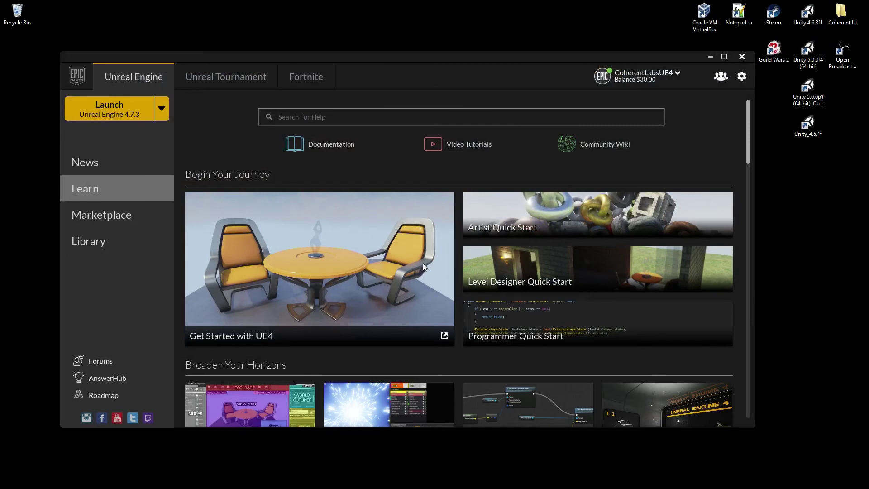
{"action": "key", "text": "alt+Tab"}
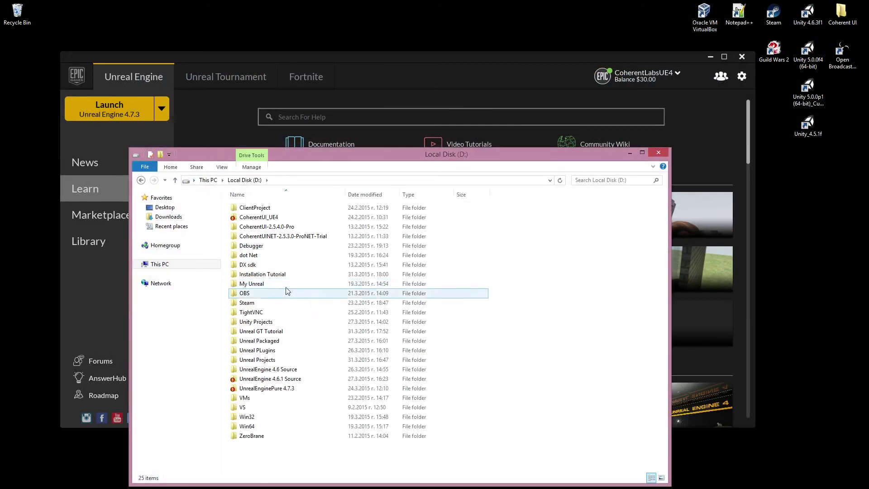
{"action": "double_click", "coordinate": [279, 332]}
{"action": "double_click", "coordinate": [263, 216]}
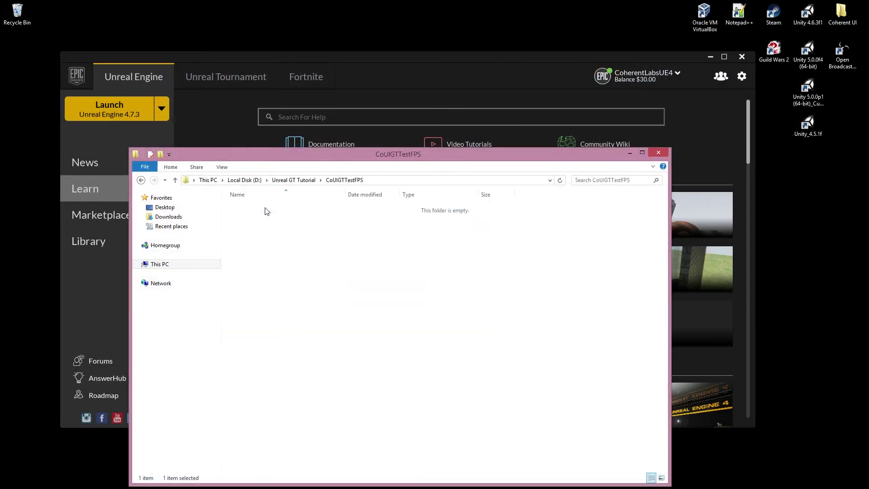
{"action": "double_click", "coordinate": [273, 277]}
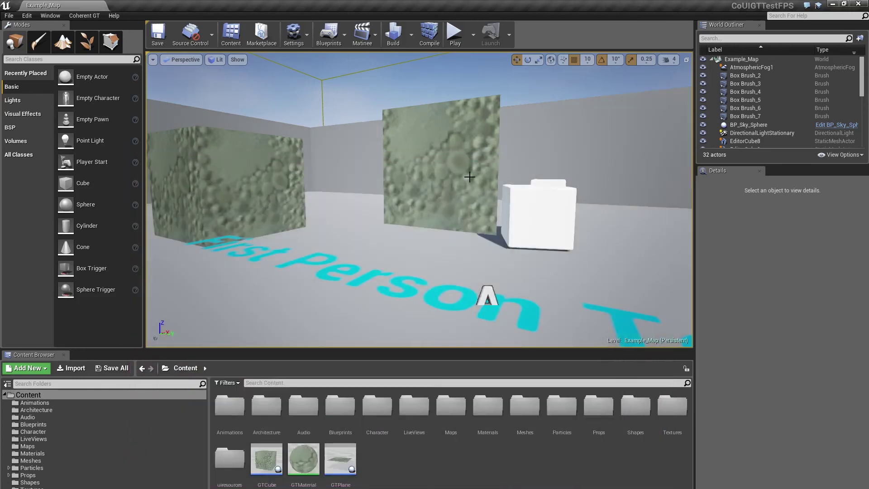
Play Example_Map in the editor, move around and shoot to try out the in-game HUD, and end the play session.
{"action": "left_click", "coordinate": [455, 36]}
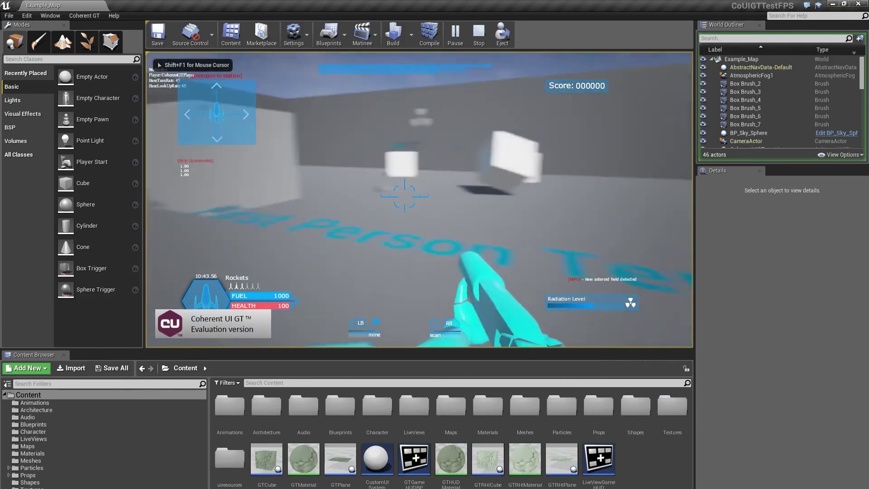
{"action": "key", "text": "w"}
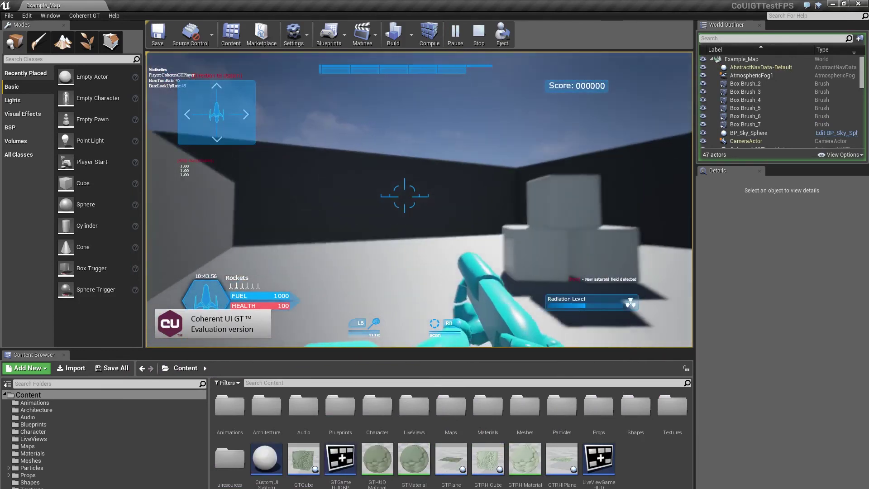
{"action": "left_click", "coordinate": [404, 196]}
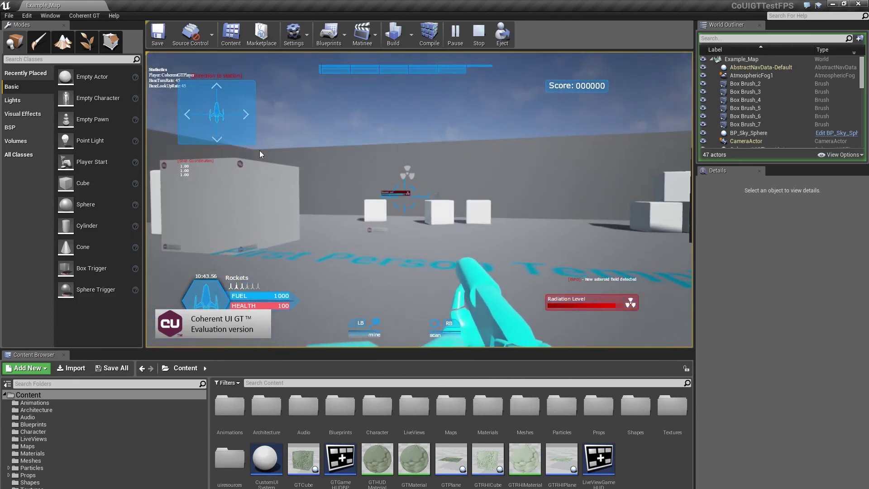
{"action": "key", "text": "Escape"}
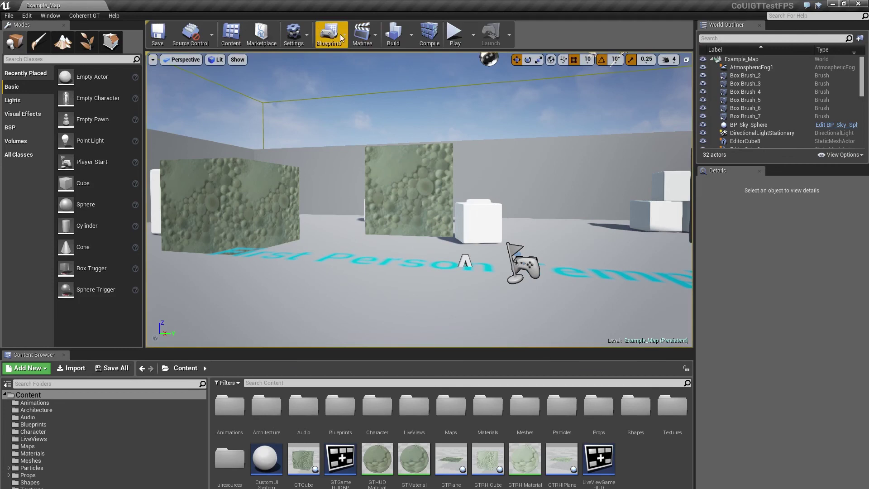
Open the Level Blueprint of Example_Map and examine the Coherent UI GT nodes across its EventGraph.
{"action": "left_click", "coordinate": [329, 34]}
{"action": "left_click", "coordinate": [354, 111]}
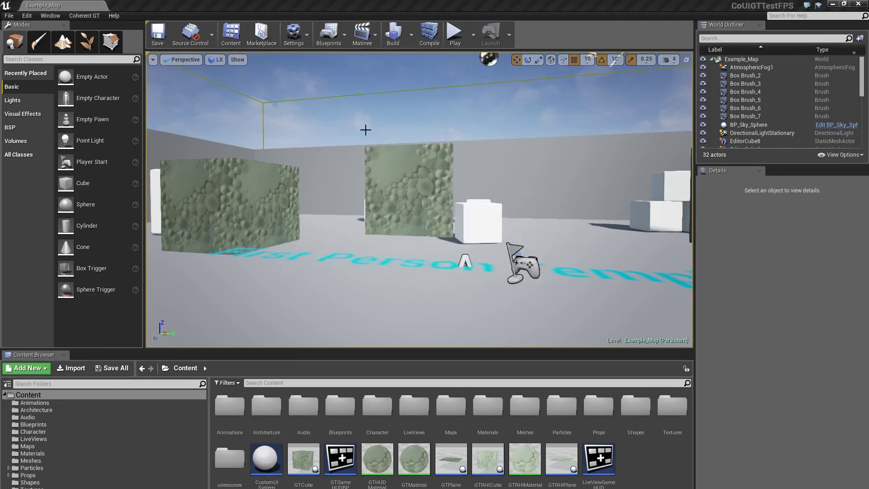
{"action": "scroll", "coordinate": [333, 148], "scroll_direction": "up", "scroll_amount": 1}
{"action": "right_click_drag", "start_coordinate": [346, 157], "coordinate": [334, 178]}
{"action": "scroll", "coordinate": [351, 209], "scroll_direction": "up", "scroll_amount": 1}
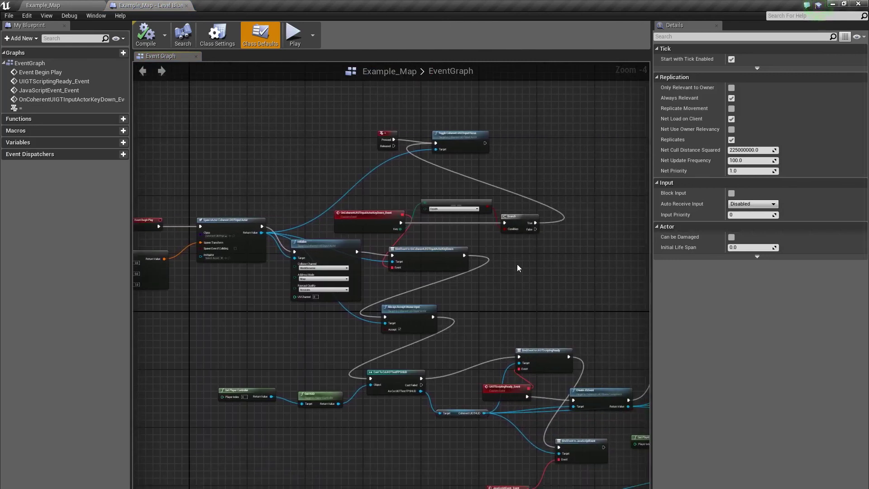
{"action": "scroll", "coordinate": [413, 200], "scroll_direction": "down", "scroll_amount": 1}
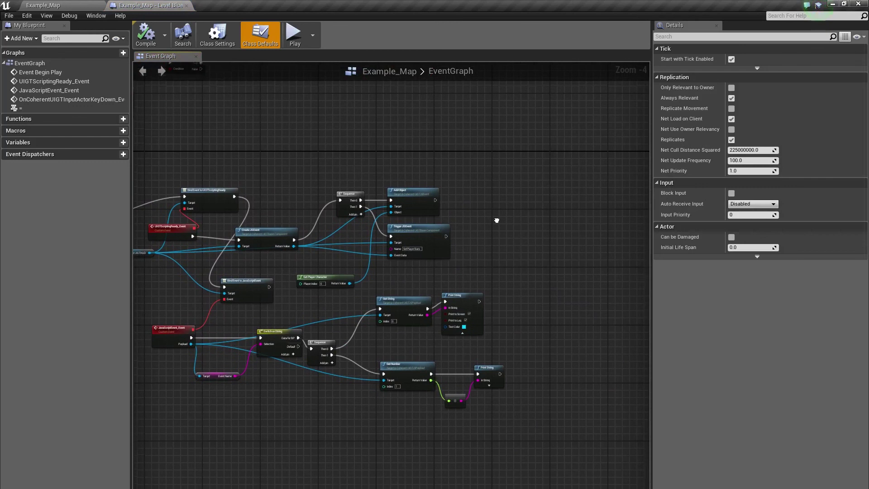